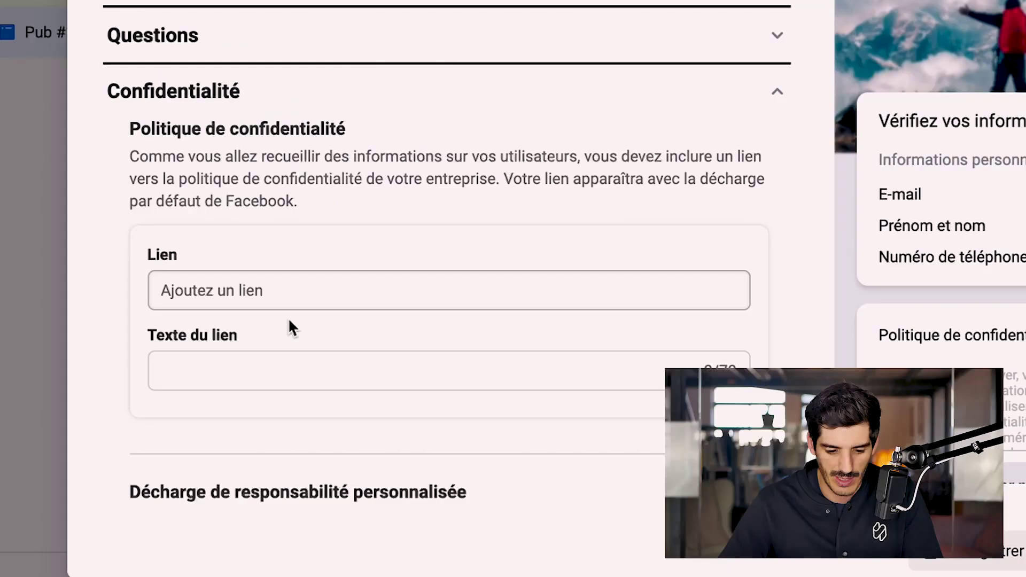
click(269, 282)
text(https://socialdesk.fr/)
scroll(284, 282, down, 1)
key(Tab)
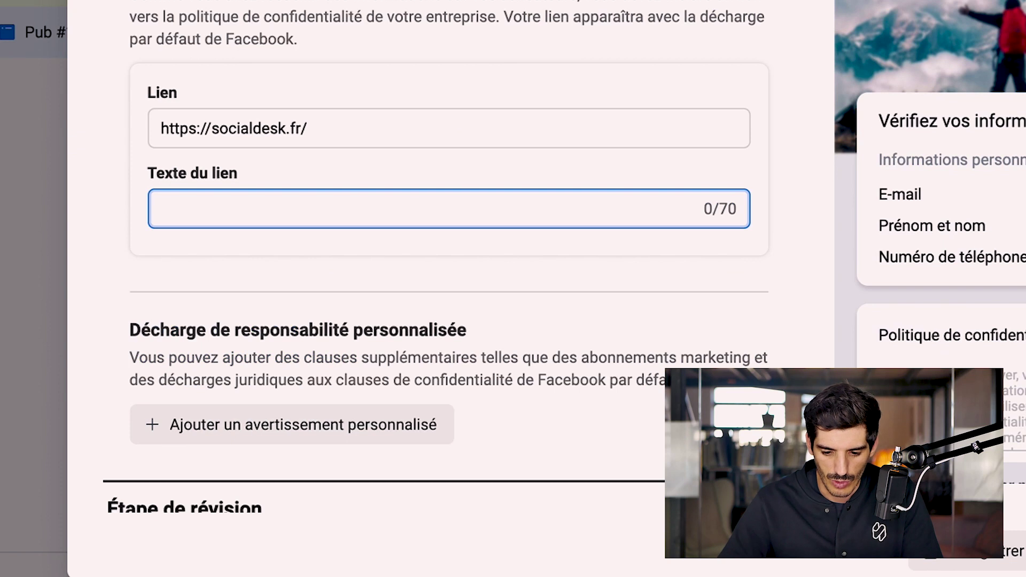
scroll(452, 269, down, 2)
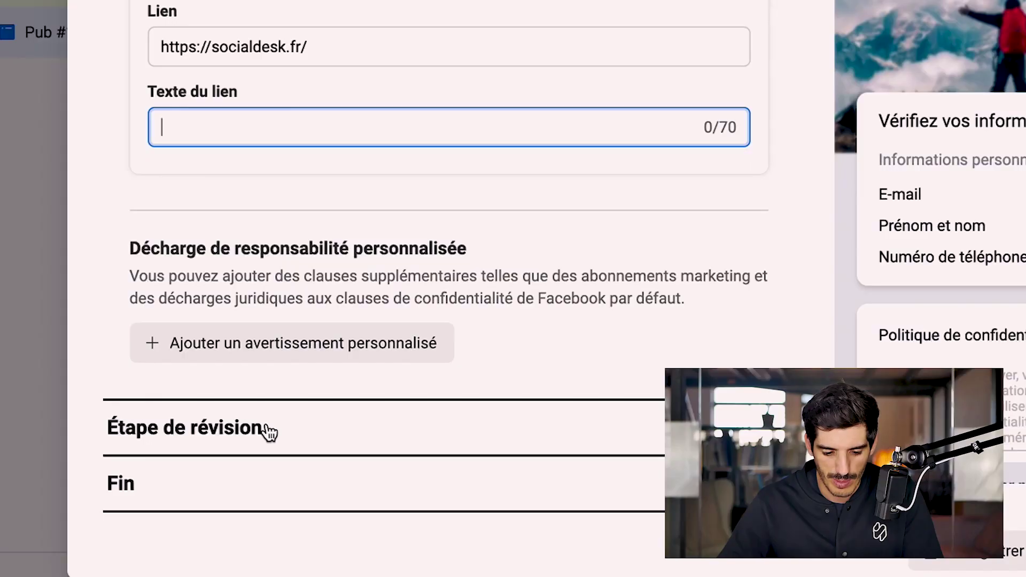
- Review the form's Étape de révision section and the message for prospects in the Fin section
click(267, 431)
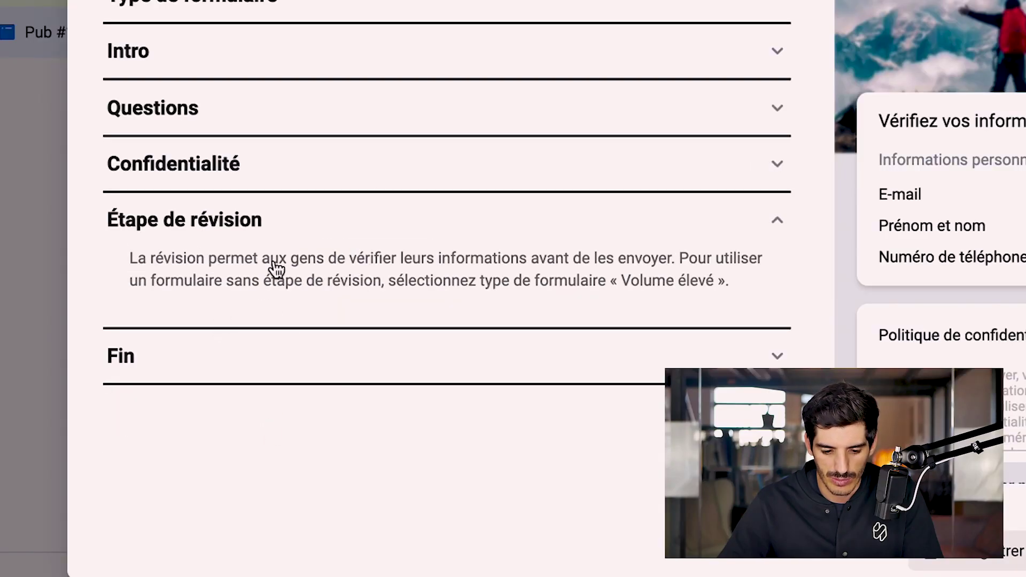
click(298, 369)
scroll(300, 361, down, 3)
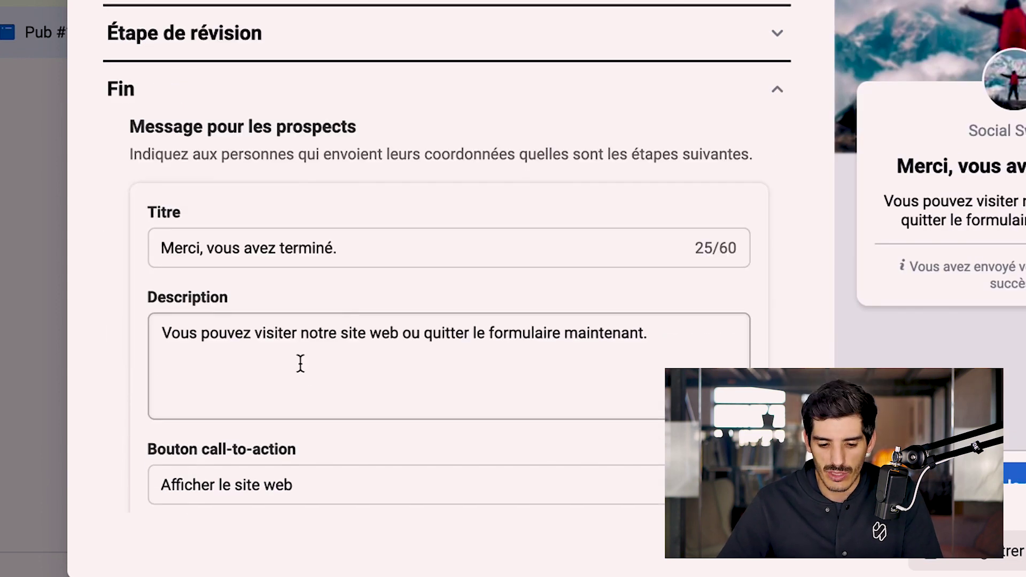
scroll(379, 245, down, 3)
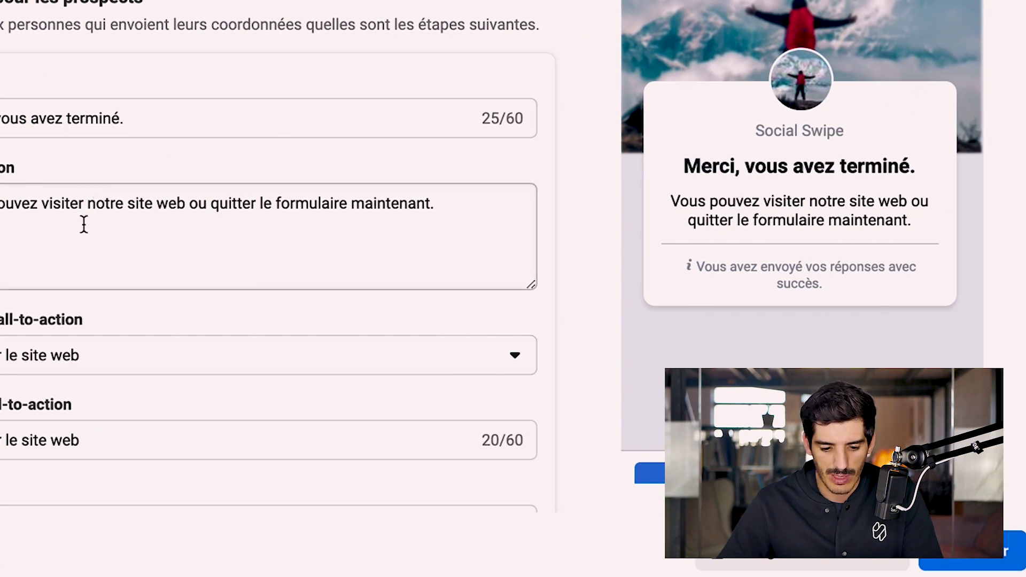
click(49, 193)
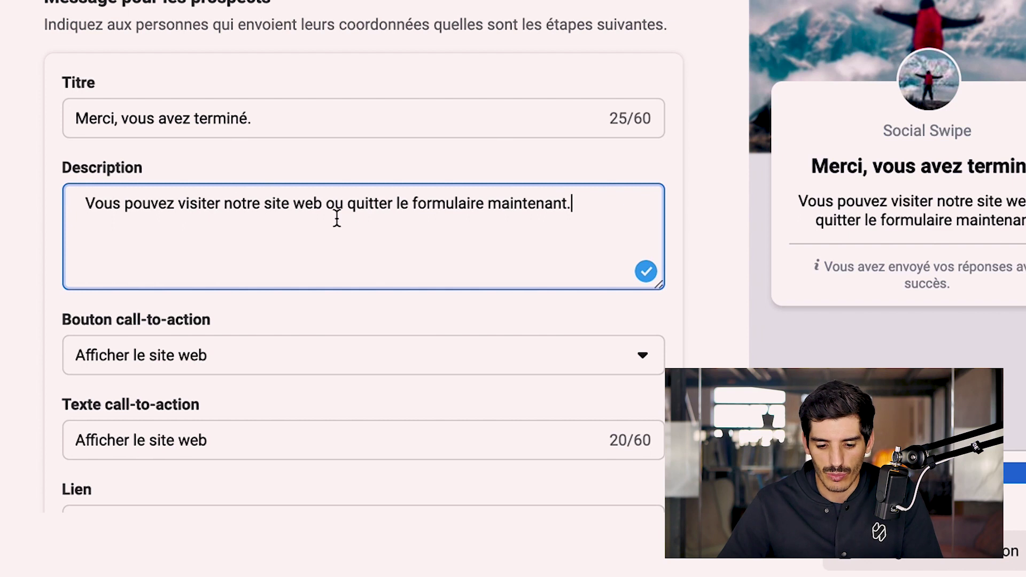
- Try the Appeler l'entreprise and Télécharger options for the end message's call-to-action button
click(222, 368)
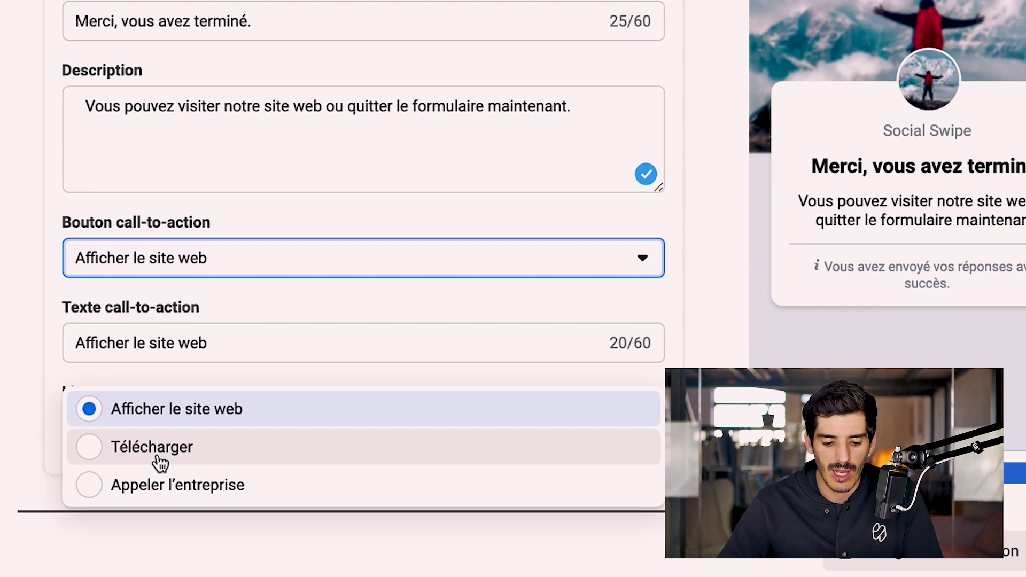
click(156, 483)
click(200, 347)
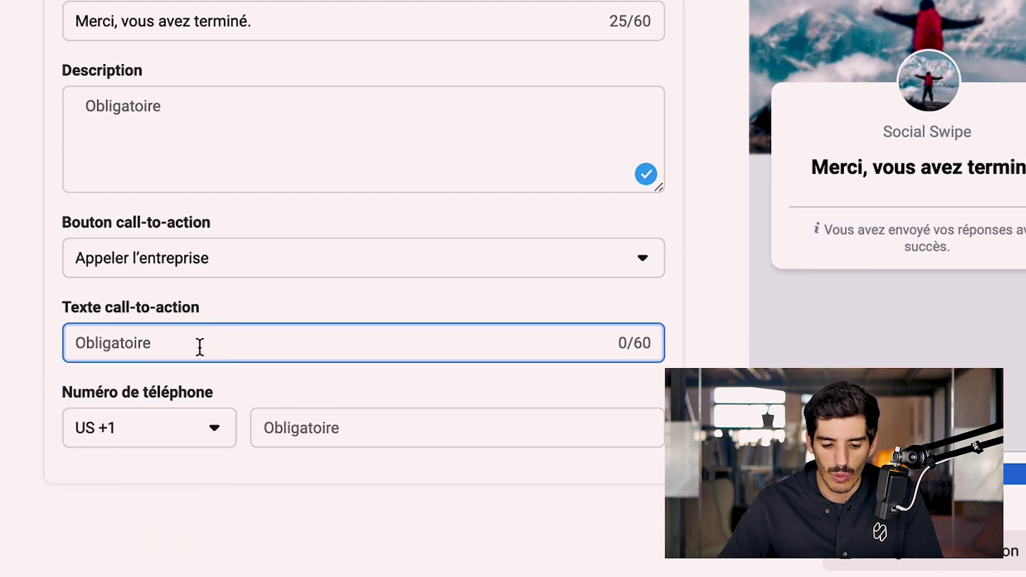
click(239, 276)
click(233, 389)
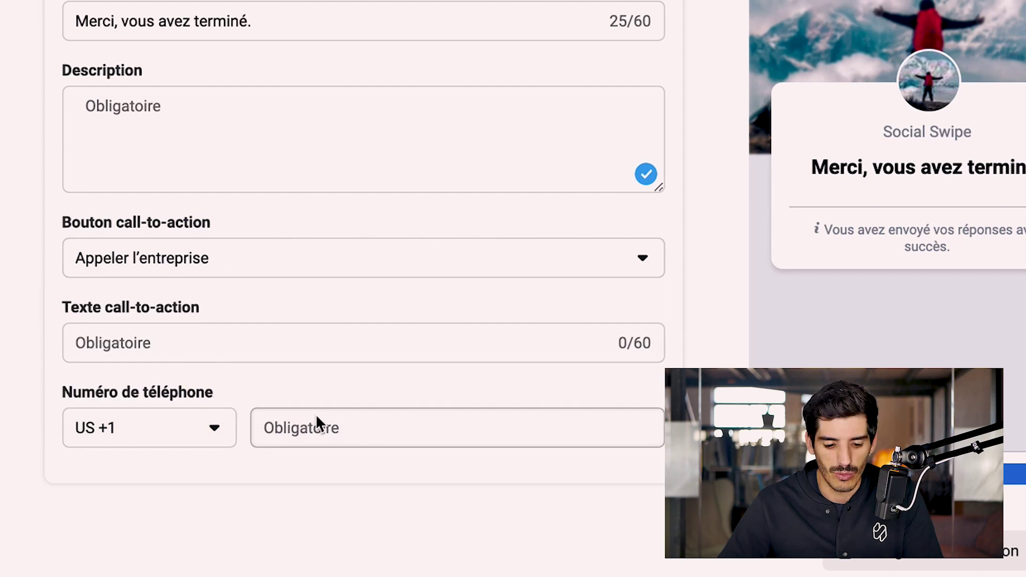
click(204, 274)
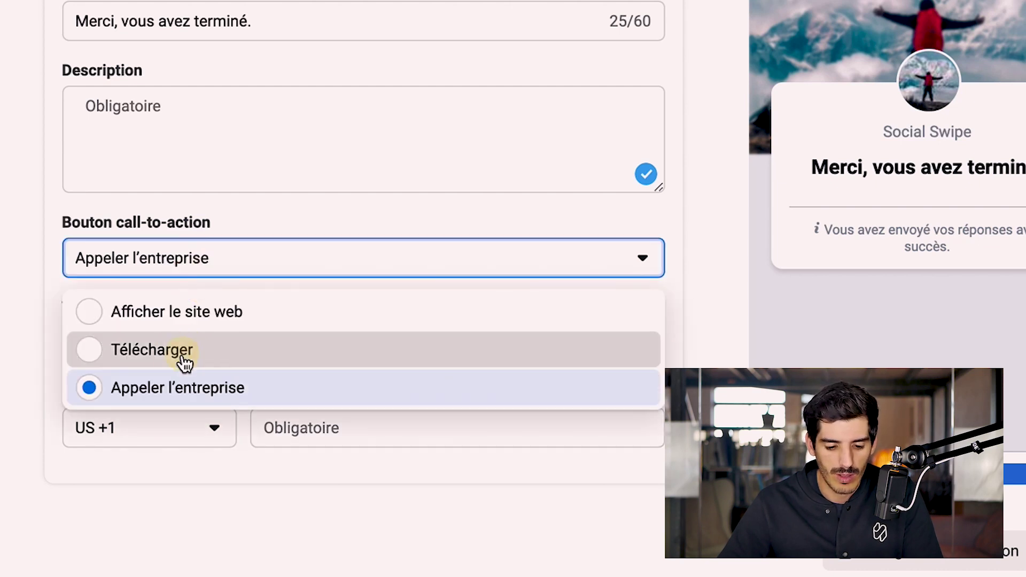
click(185, 353)
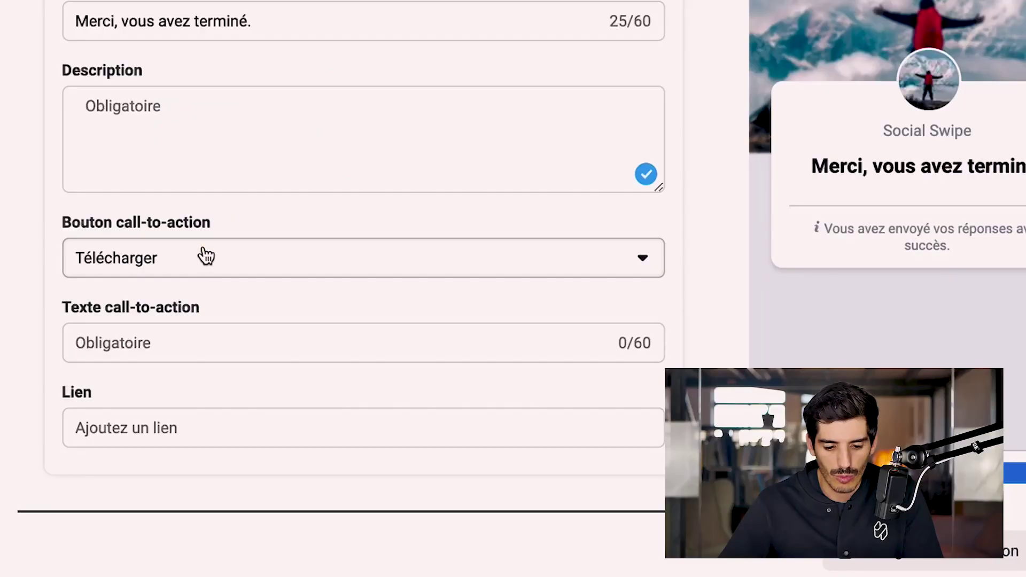
- Set the end message's call-to-action button to Afficher le site web with the text "Visiter notre site web"
click(202, 257)
click(196, 303)
click(194, 145)
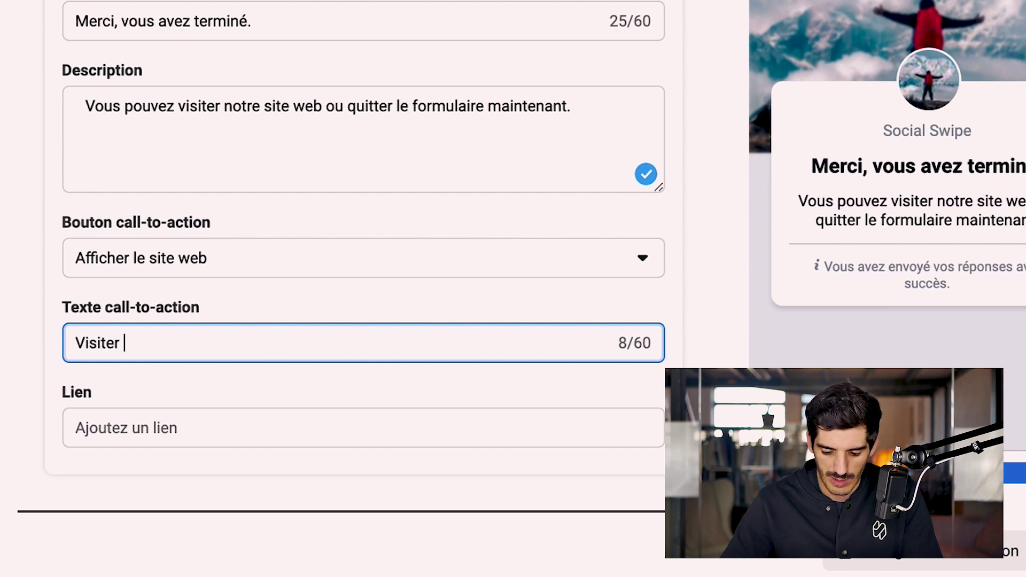
text(notre site web)
scroll(824, 352, down, 1)
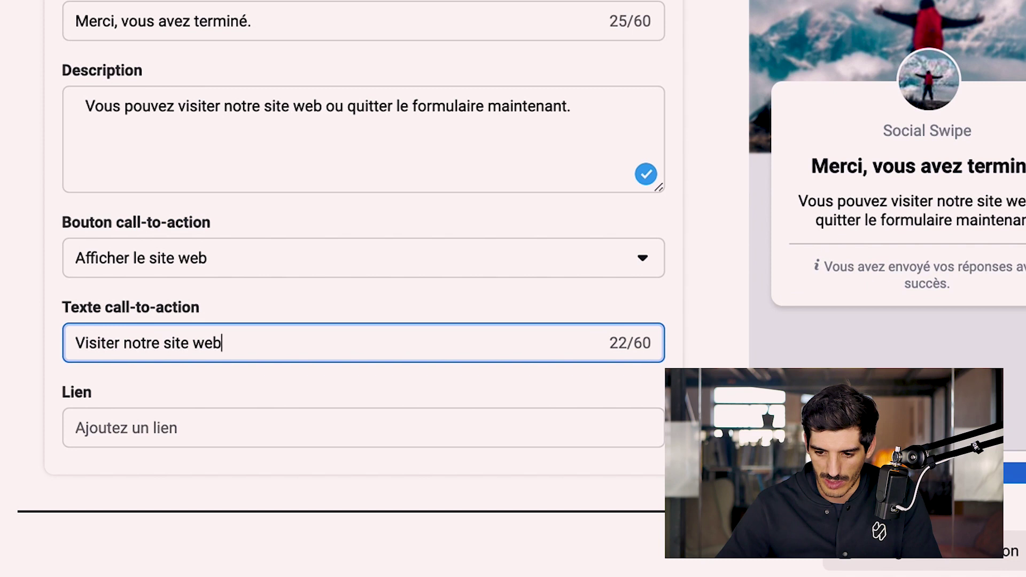
- Copy the website address from the other window into the end message's link and try to publish the form
click(172, 431)
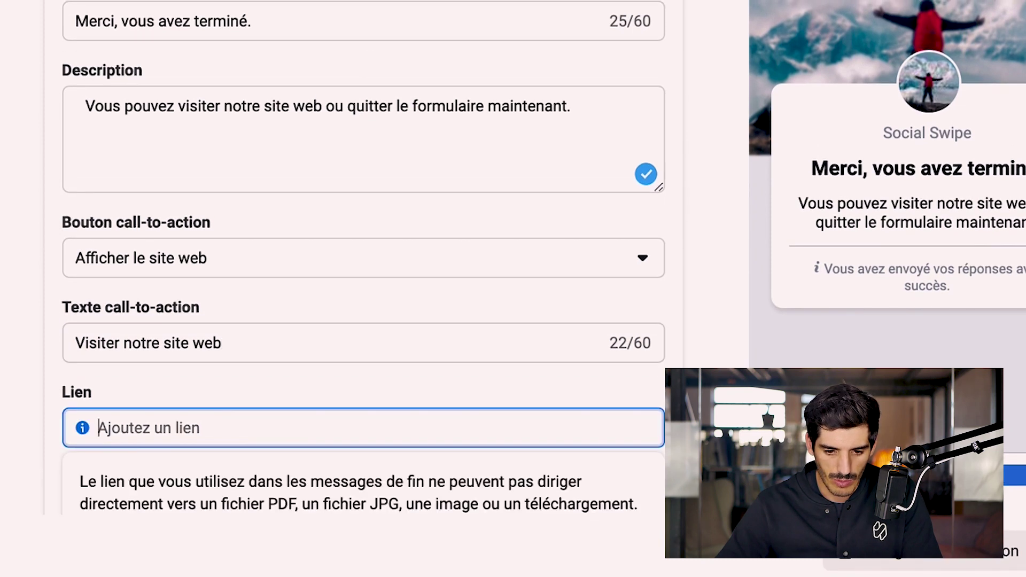
key(super+Tab)
drag(301, 5, 171, 4)
key(super+c)
key(super+Tab)
key(super+v)
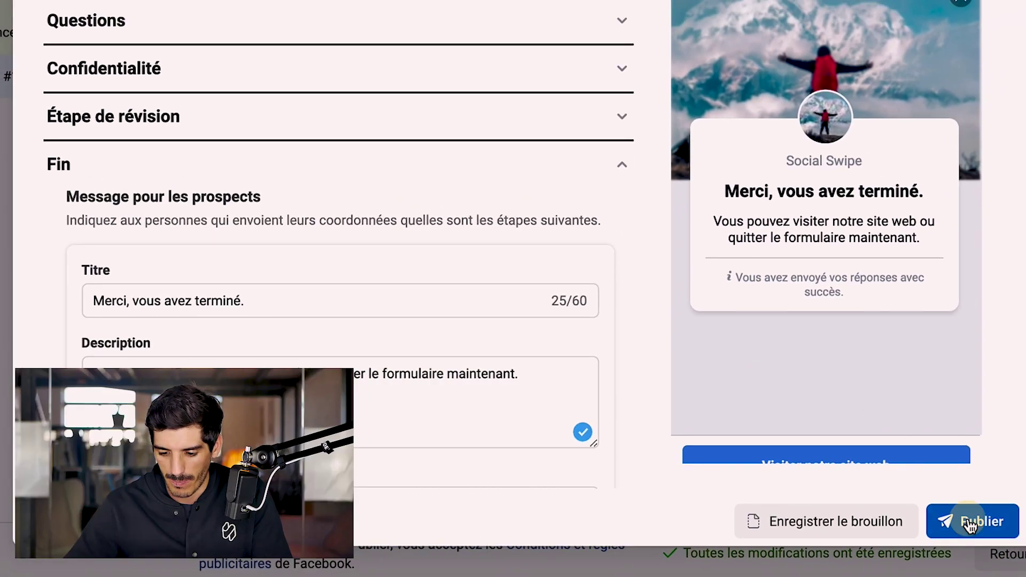
click(982, 518)
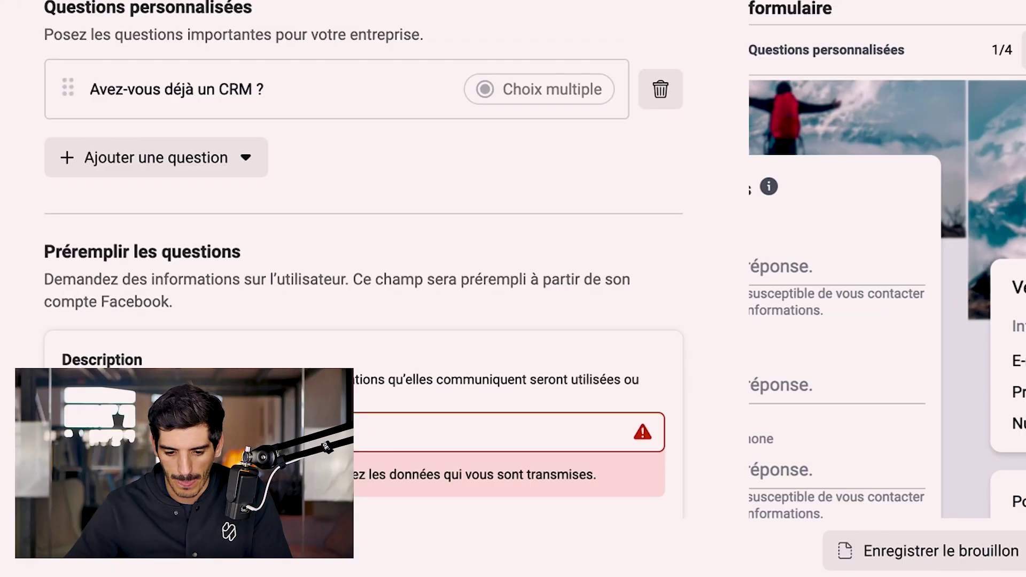
- Enter "Notre expert vous contactera dans les plus brefs délais." as the prefilled questions' description and publish the form
scroll(408, 460, down, 5)
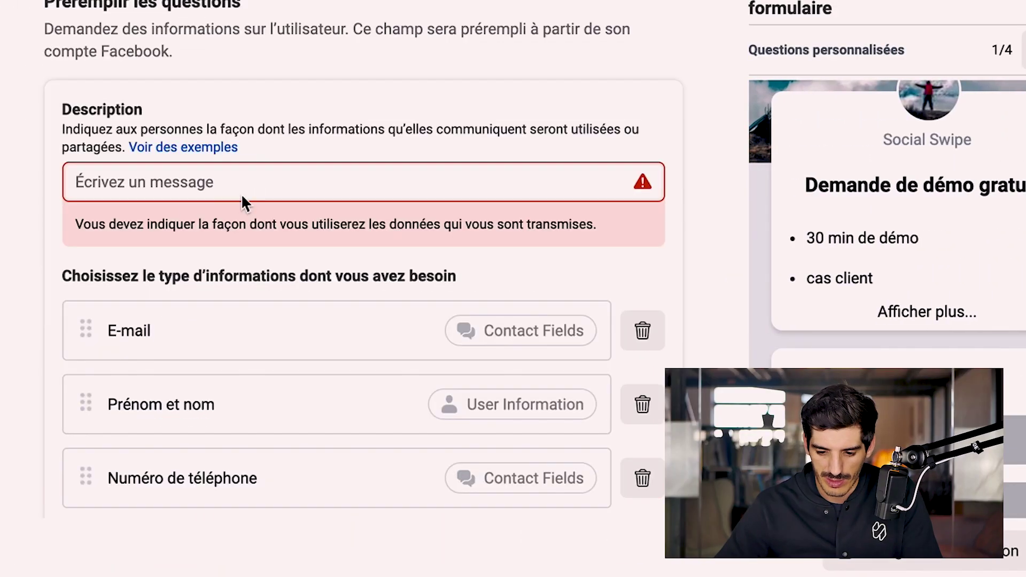
click(152, 192)
text(Notre expe)
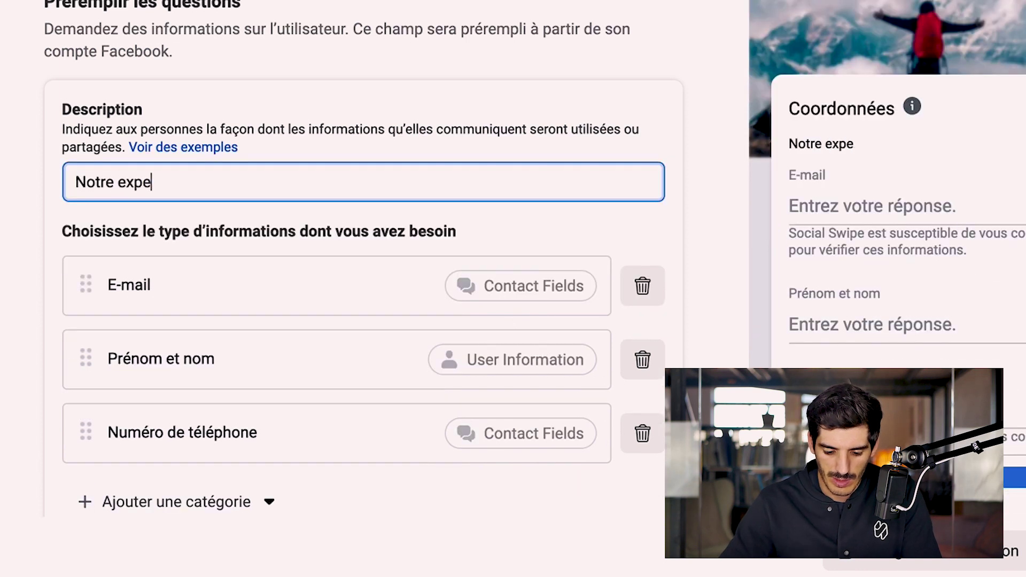
text(rt vous conterea)
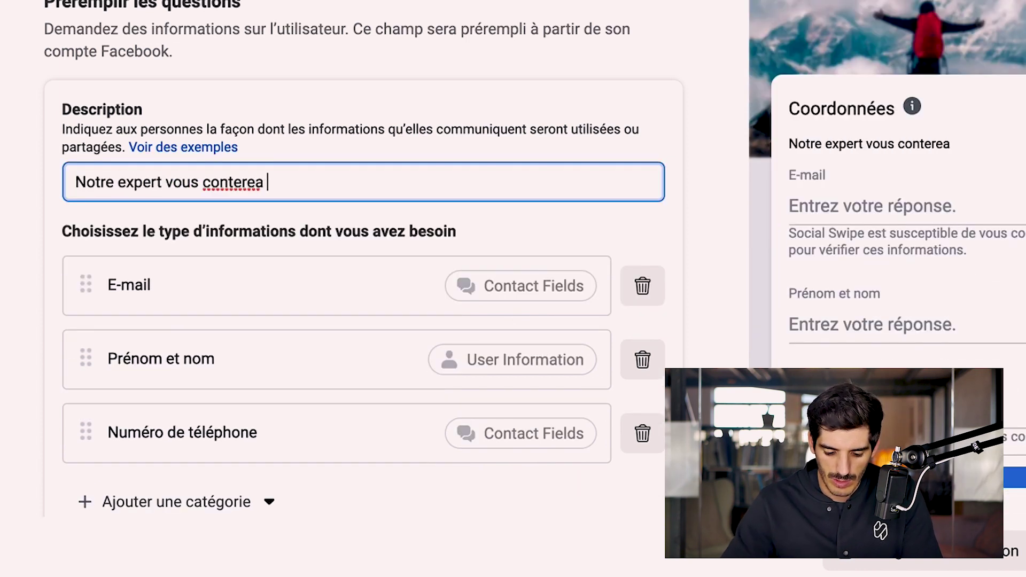
text(dan)
click(491, 183)
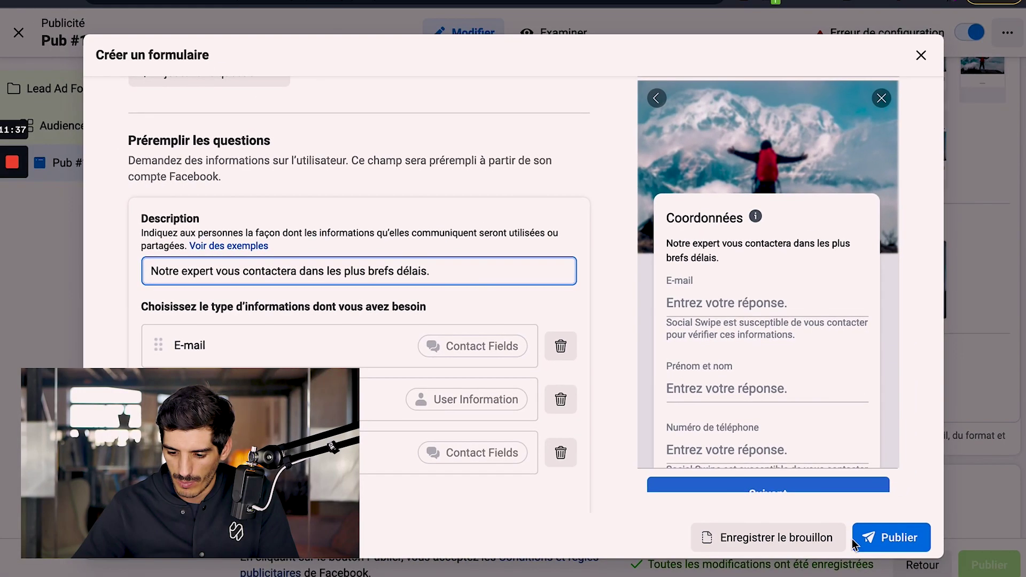
click(883, 538)
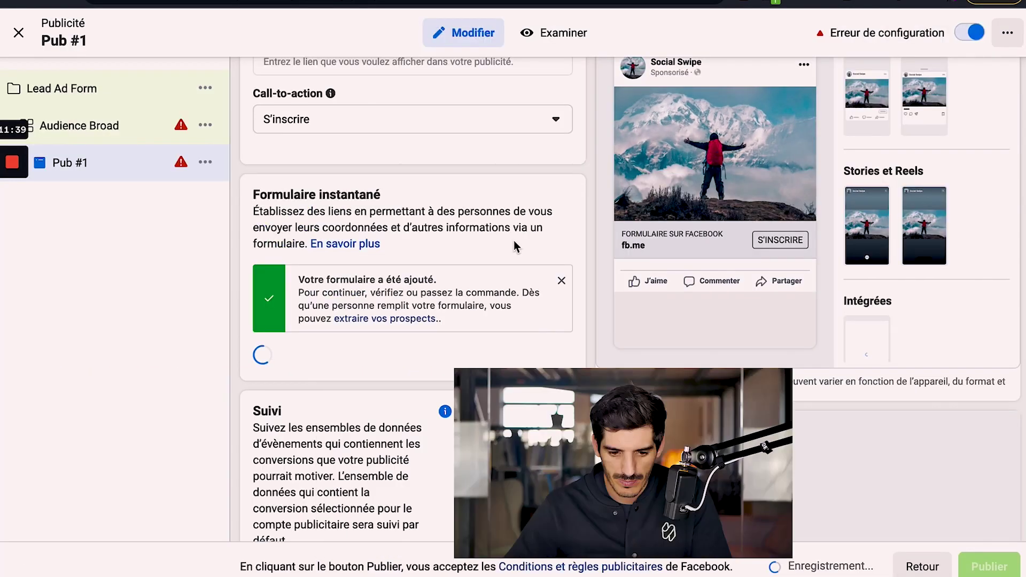
- Enter "Contactez)nous pour une démo gratuite !" as the ad's main text
scroll(321, 353, down, 3)
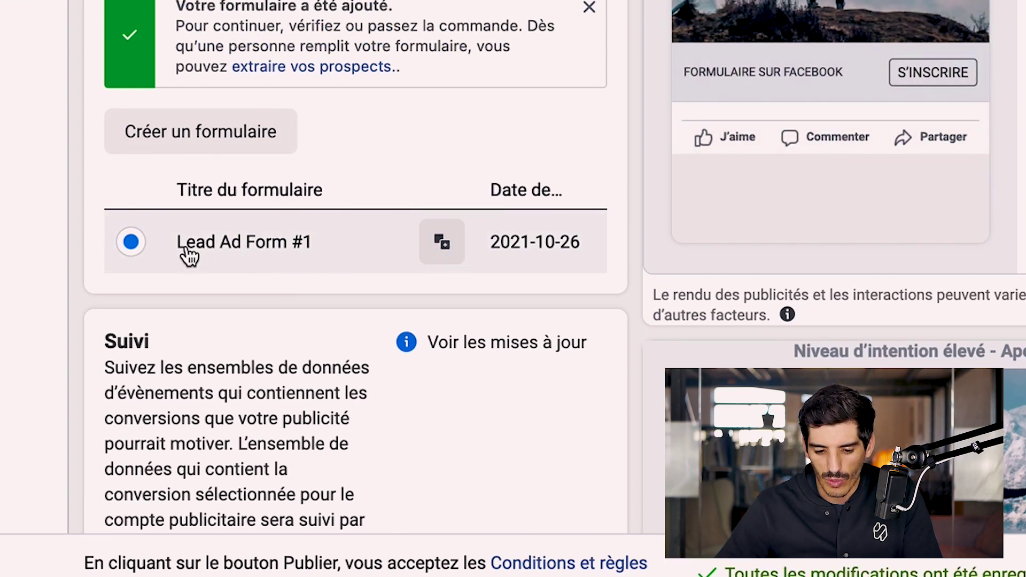
scroll(381, 133, down, 10)
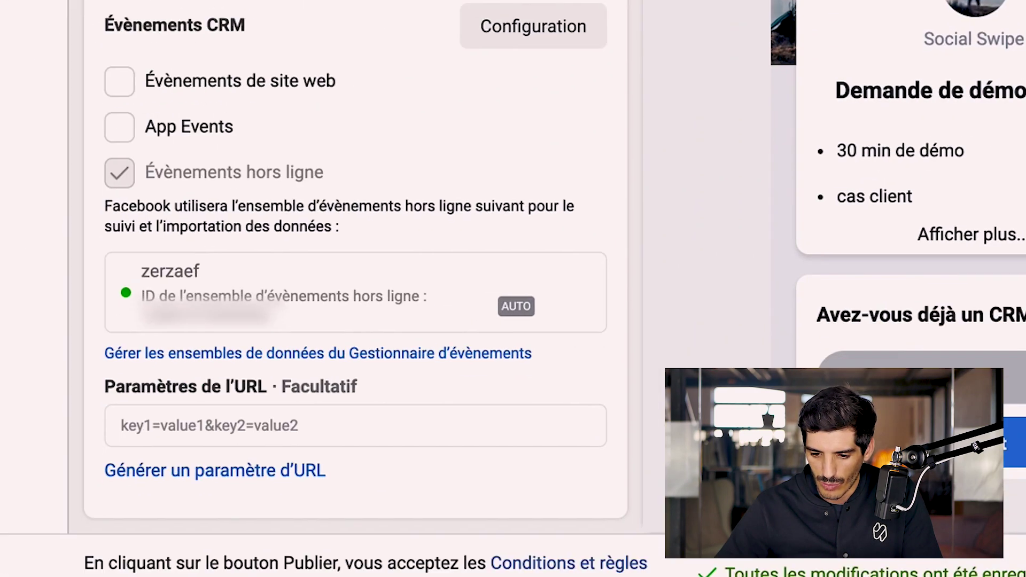
scroll(160, 289, up, 10)
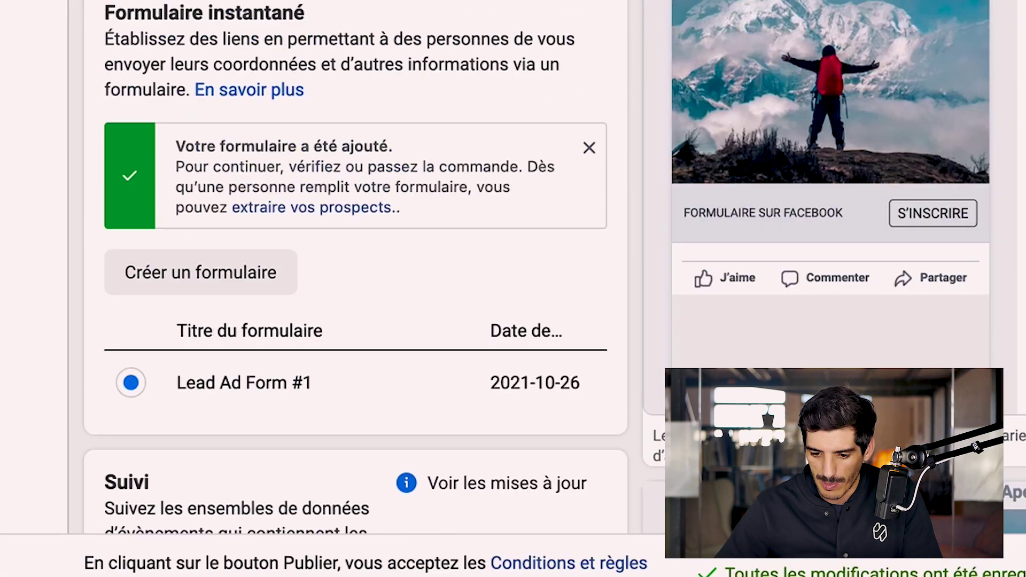
scroll(841, 291, up, 2)
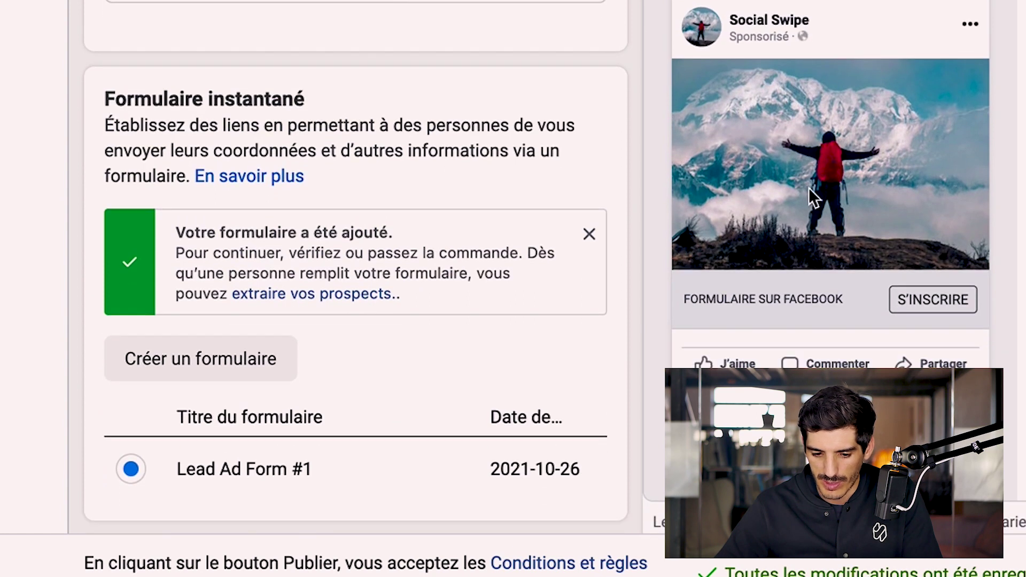
scroll(812, 198, up, 10)
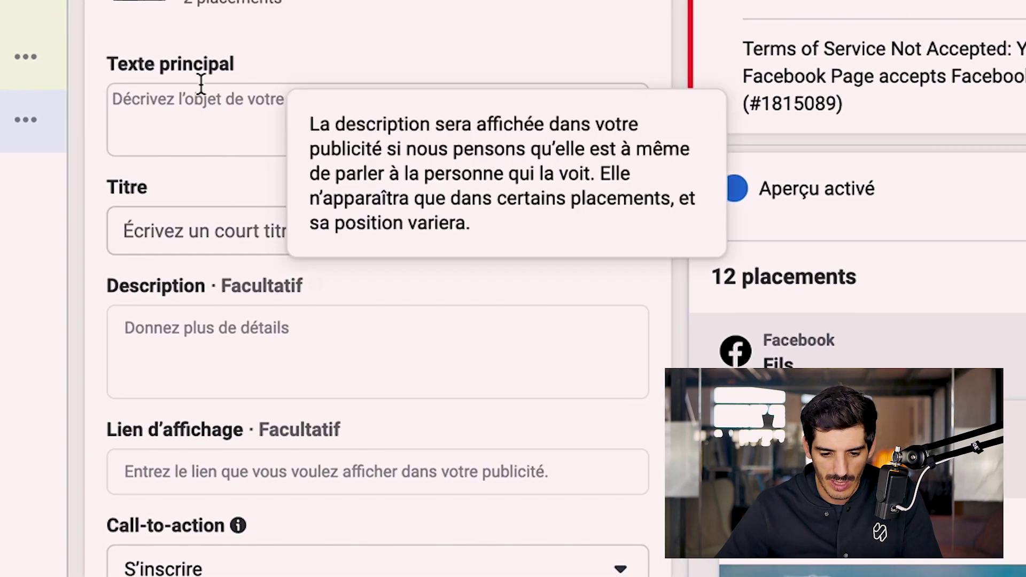
click(197, 122)
text(Contactez))
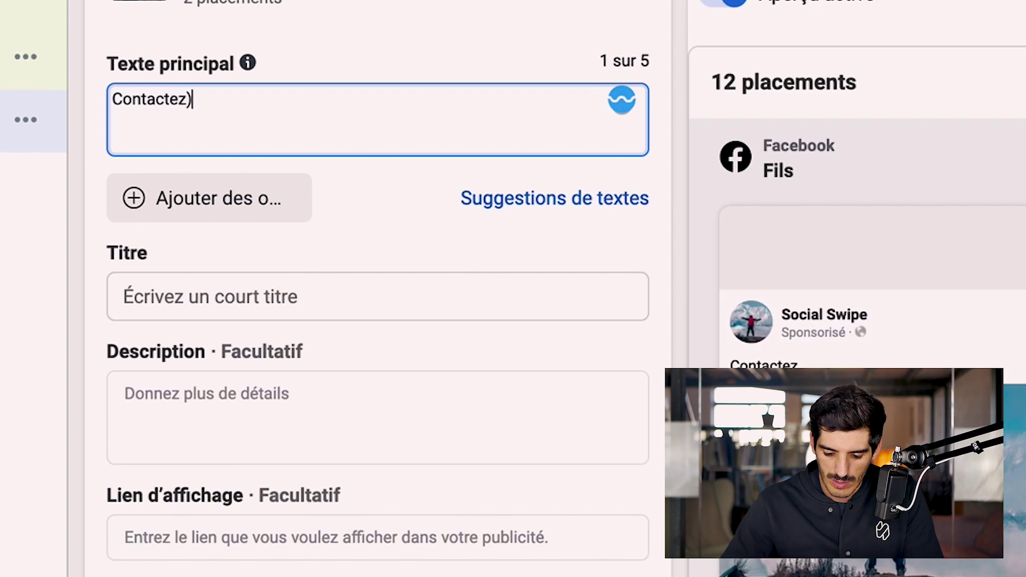
text(nous pour un)
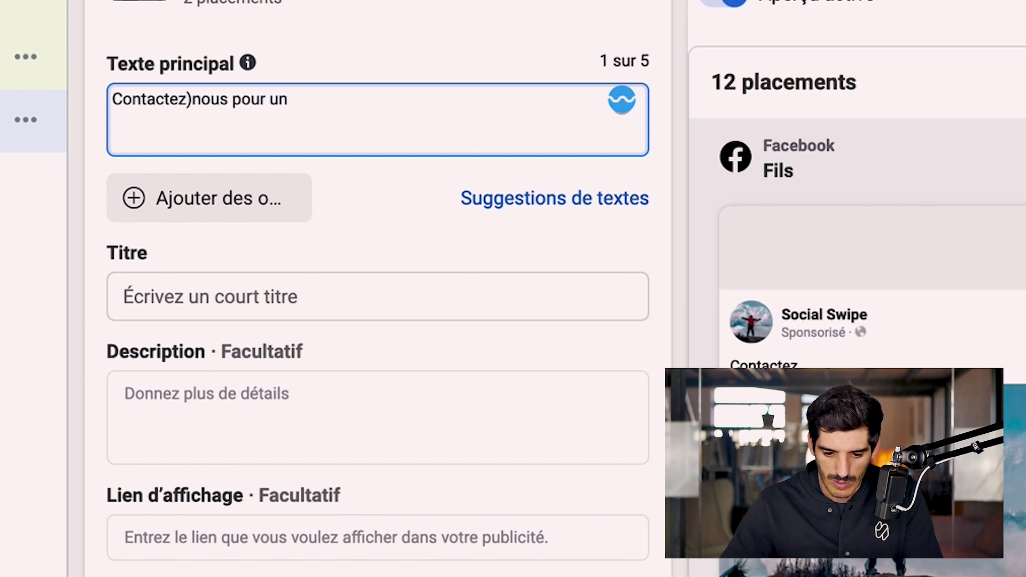
text(e démo gratuite)
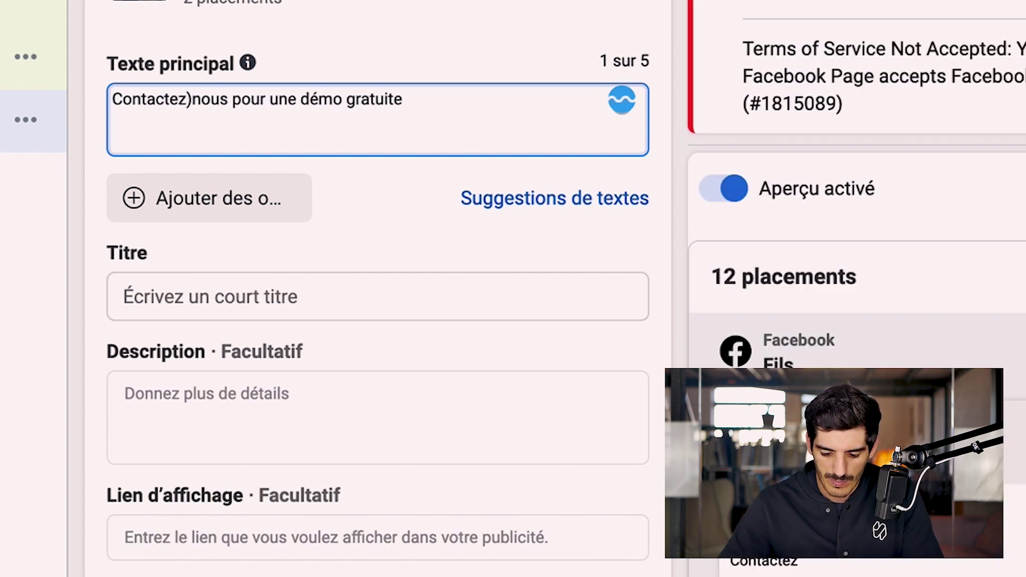
text( !)
- Set the ad's title to "Demo" and its call-to-action to Profiter de l'offre
click(374, 297)
text(De)
scroll(366, 540, down, 3)
click(367, 527)
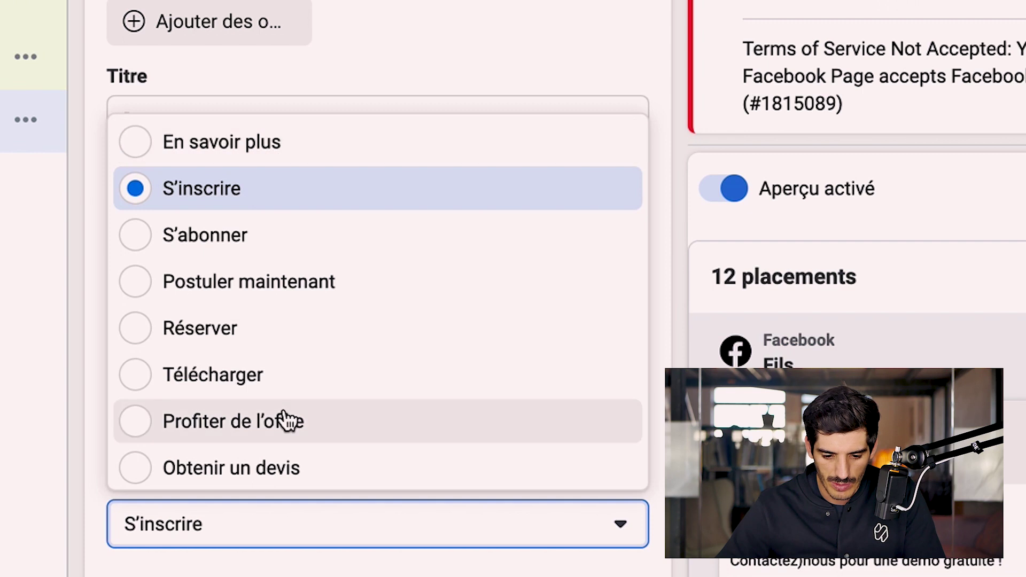
click(318, 423)
scroll(341, 268, down, 2)
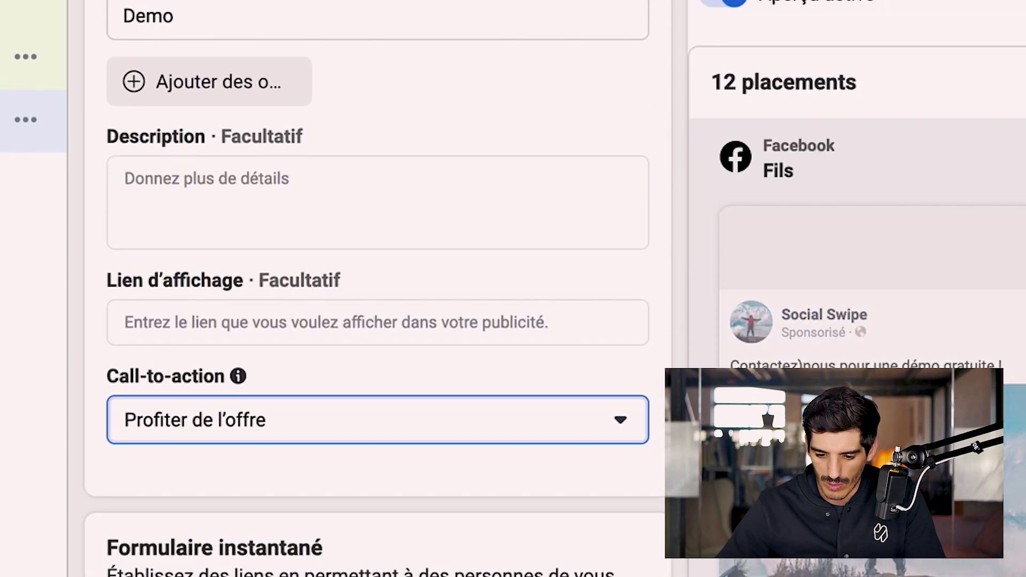
- Correct the ad's main text to read "Contactez-nous pour une démo gratuite !"
scroll(341, 217, up, 8)
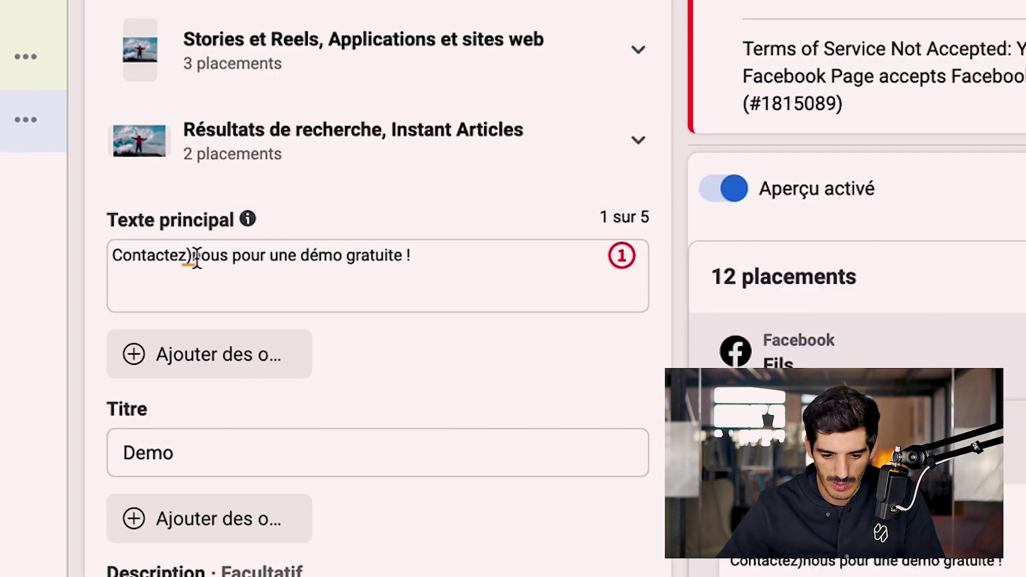
click(194, 256)
key(BackSpace)
text(-)
- Review the ad's tracking settings, form preview and placement previews
scroll(346, 429, down, 10)
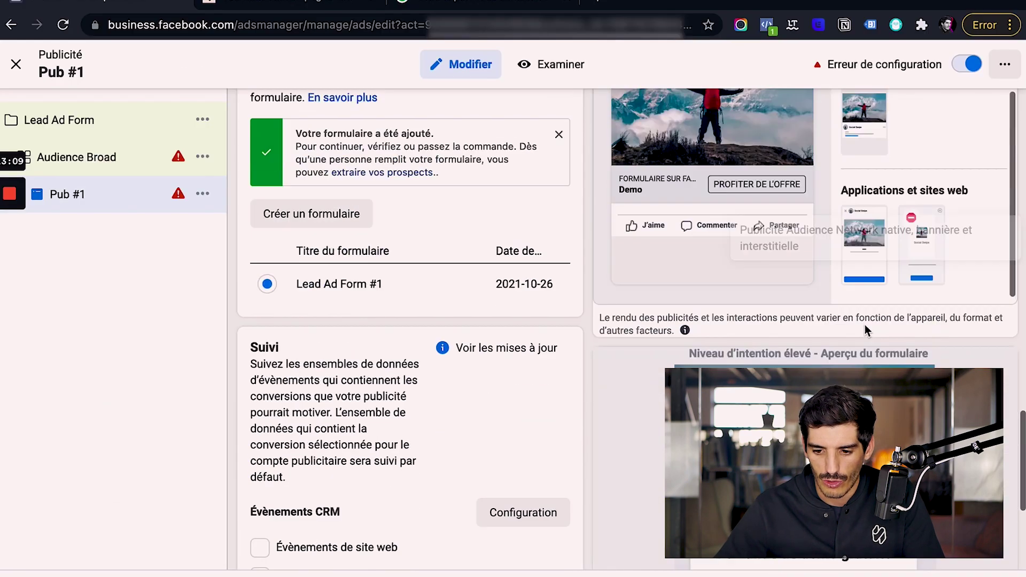
scroll(867, 330, down, 5)
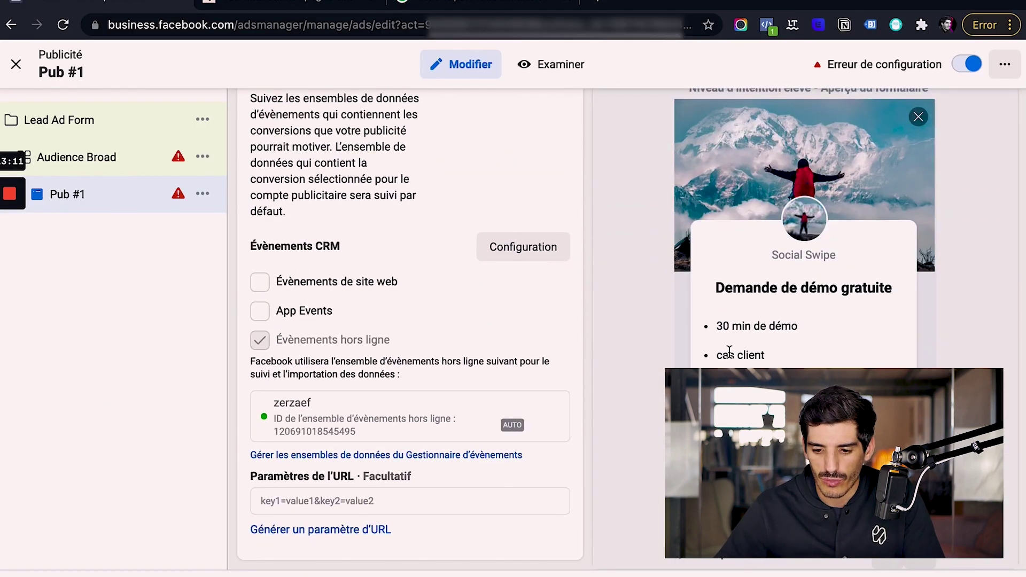
scroll(727, 354, up, 12)
scroll(729, 358, up, 3)
scroll(729, 358, down, 2)
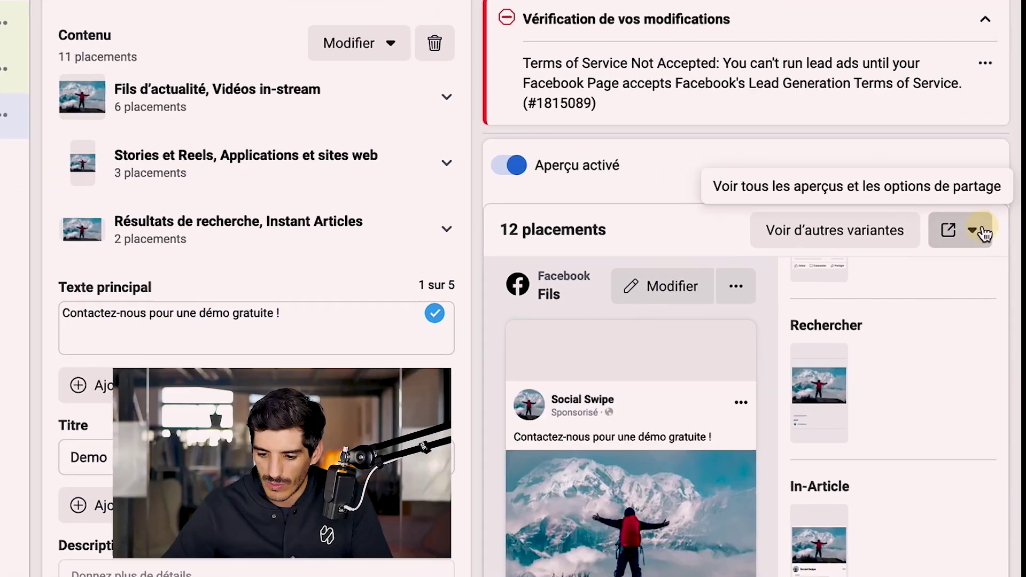
- Send a preview of the ad to the mobile device as a Facebook notification and dismiss the resulting message
click(982, 230)
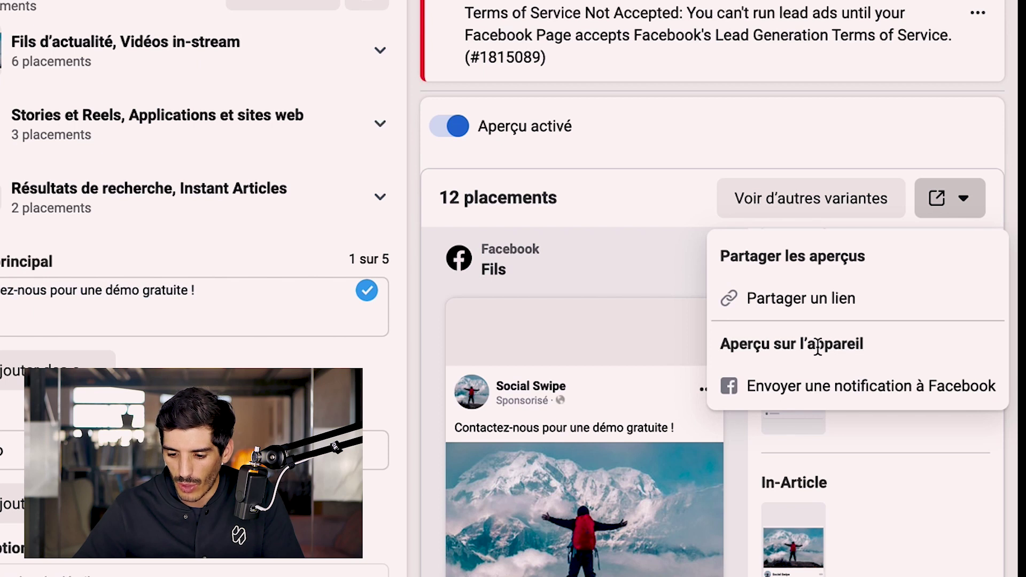
click(837, 386)
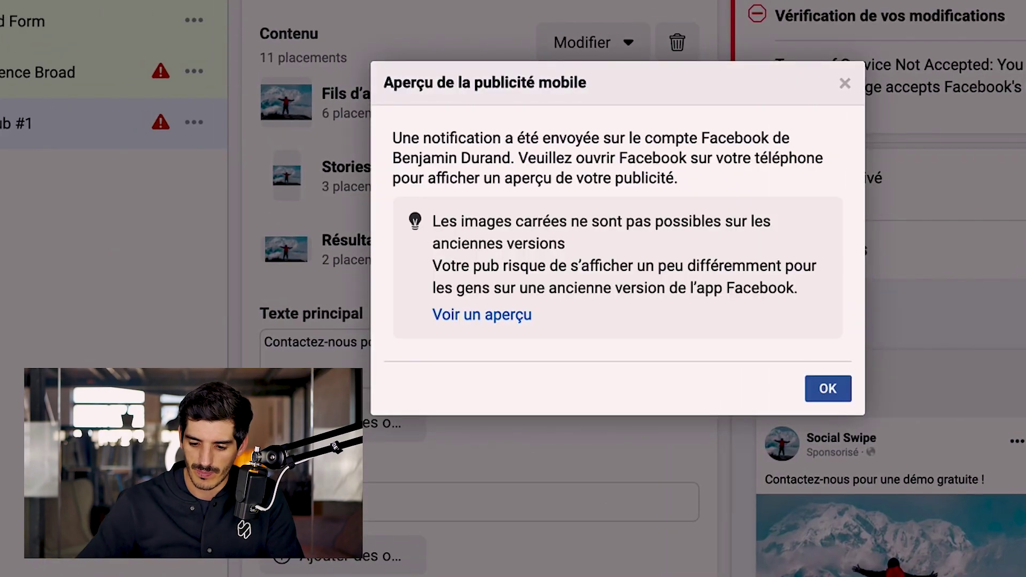
click(828, 388)
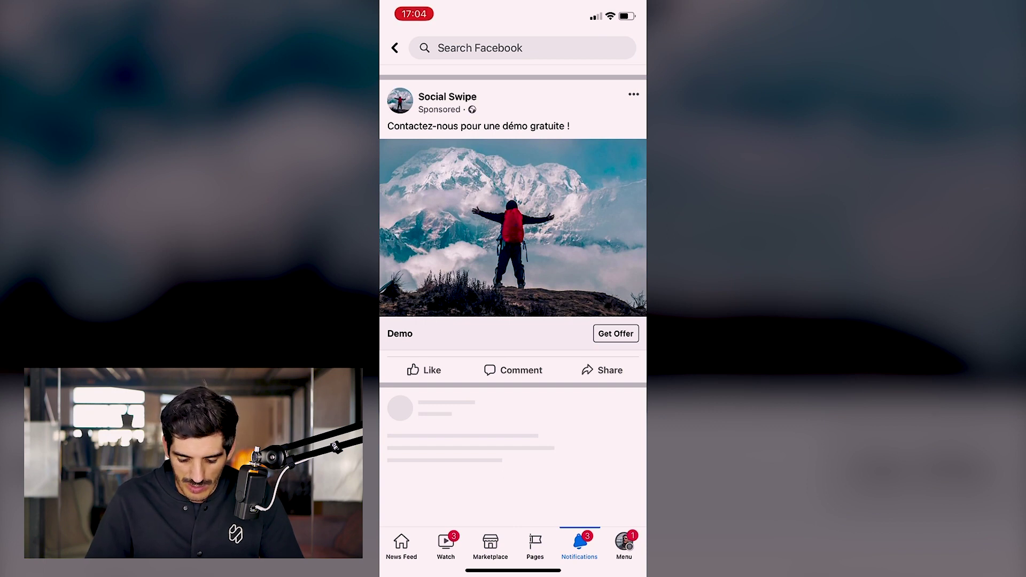
- In the Facebook mobile app, complete the ad's lead form, answering Oui to "Avez-vous déjà un CRM ?", and submit it
click(616, 334)
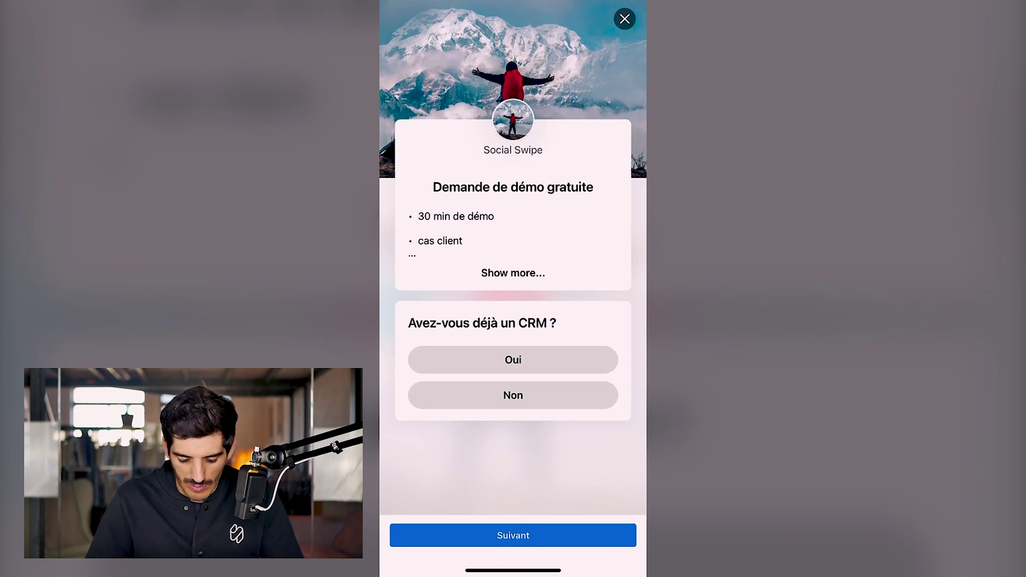
click(514, 274)
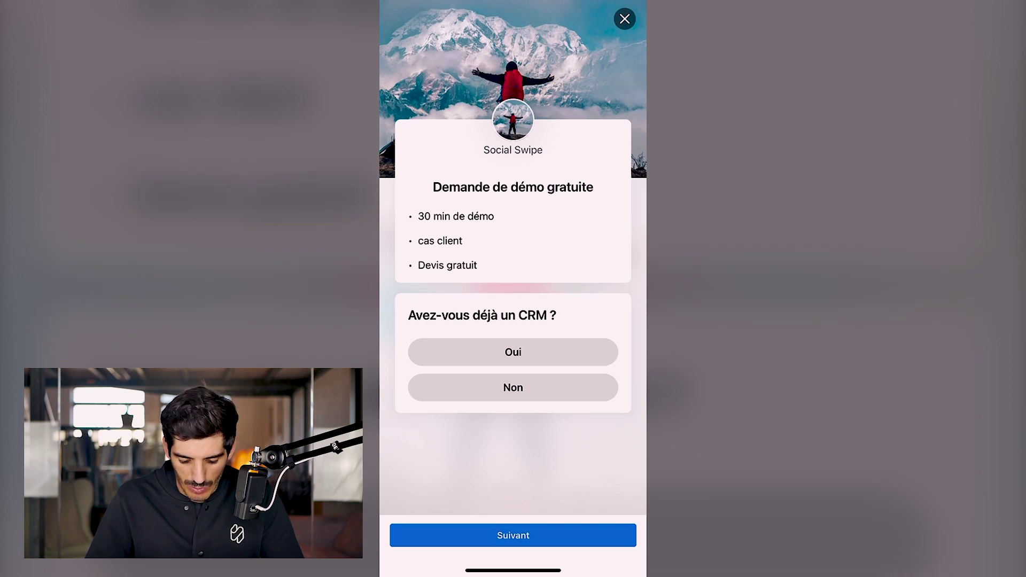
click(513, 353)
click(513, 535)
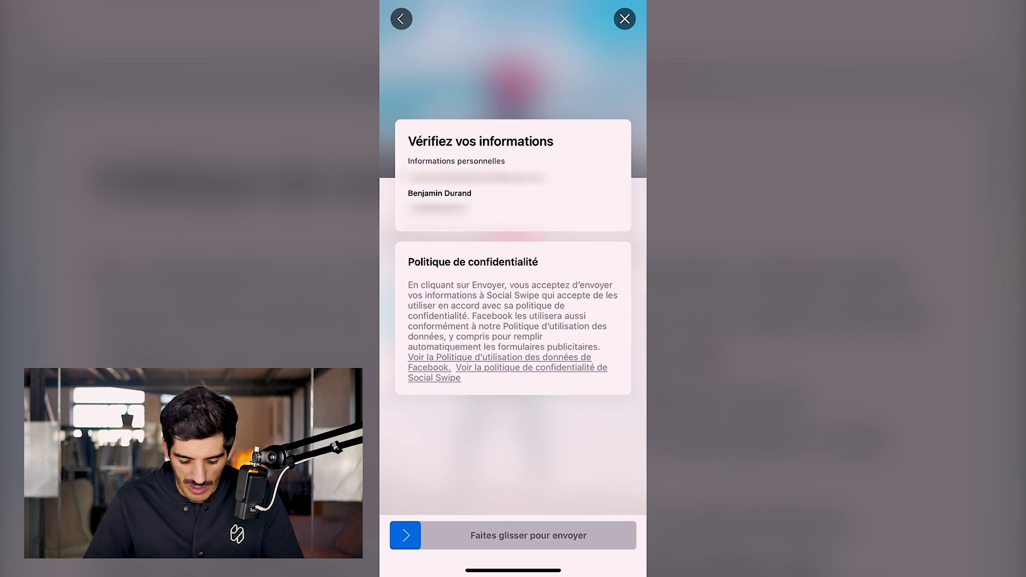
drag(405, 536, 621, 536)
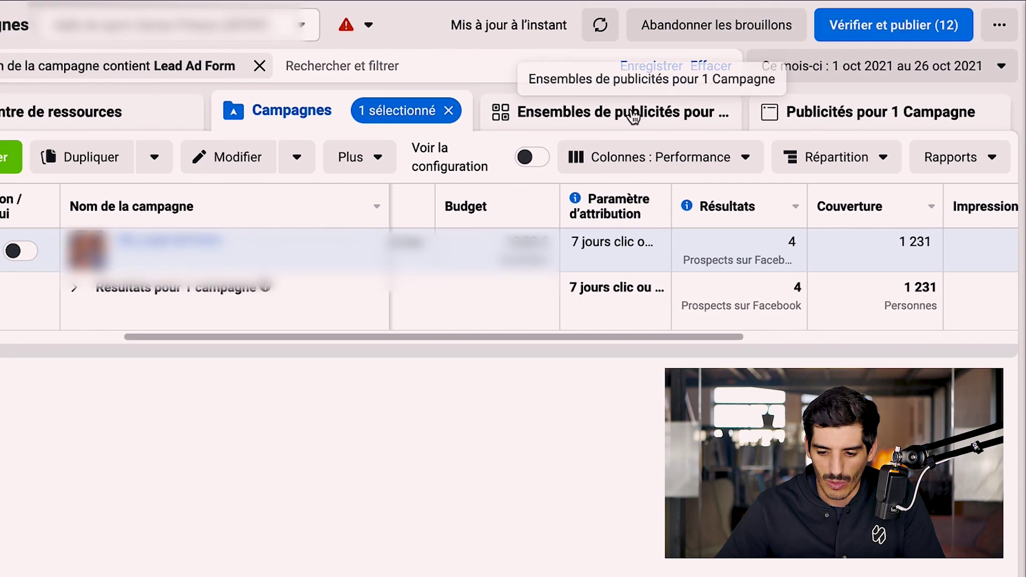
- In Ads Manager, open the lead download for the campaign's ad Vidéo #1 and set its period to Maximum
click(634, 117)
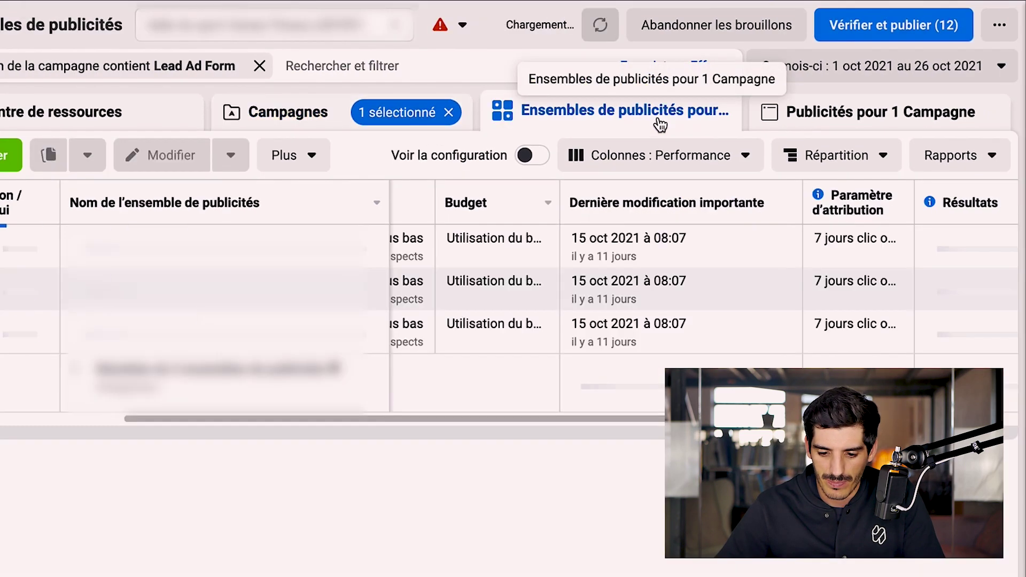
click(893, 157)
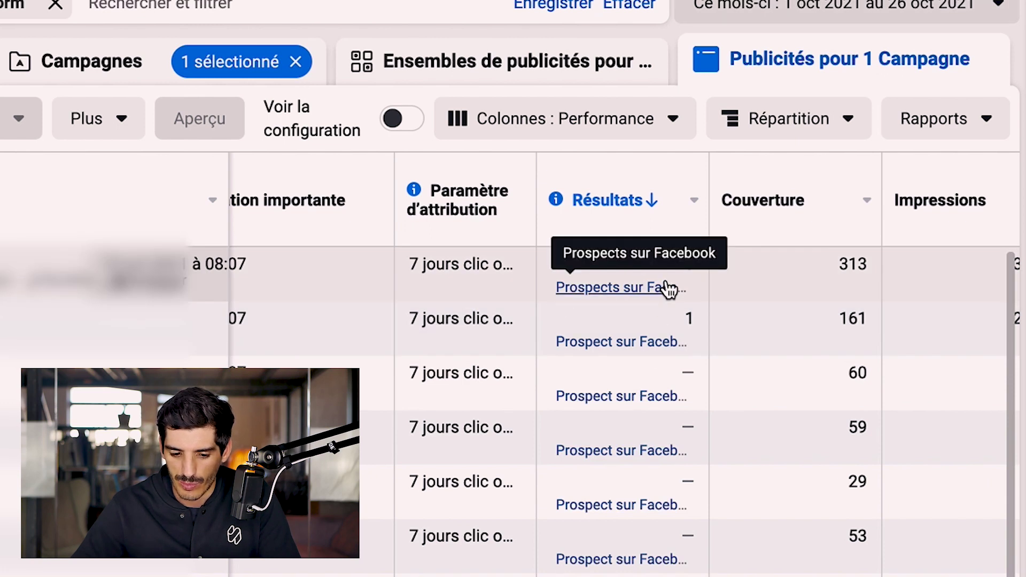
click(665, 287)
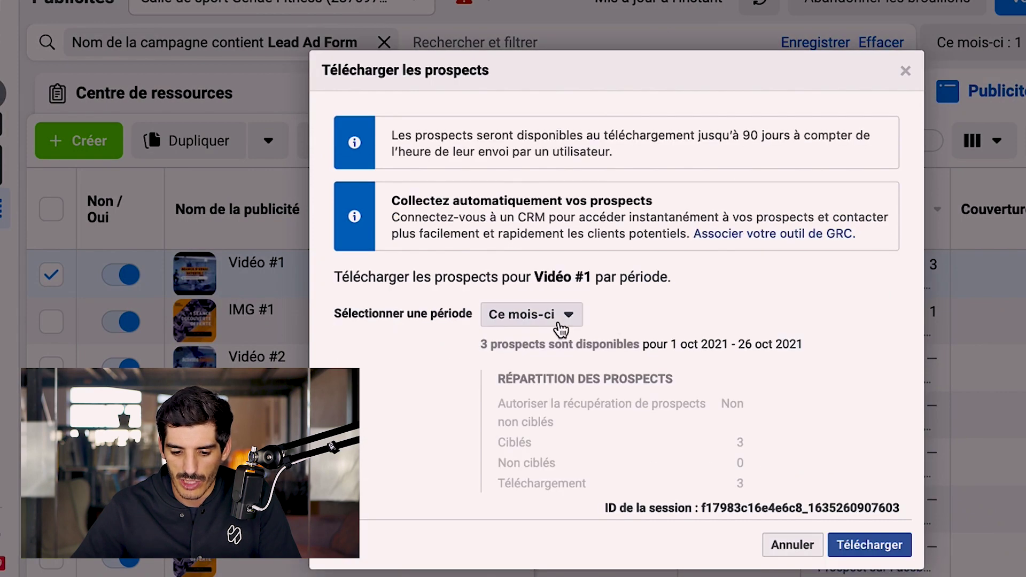
click(558, 321)
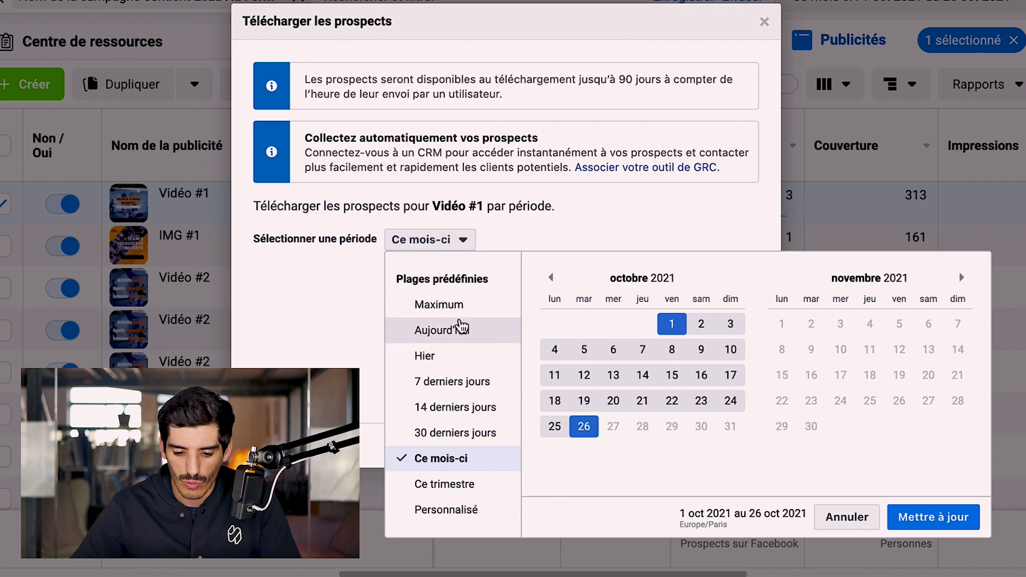
click(463, 309)
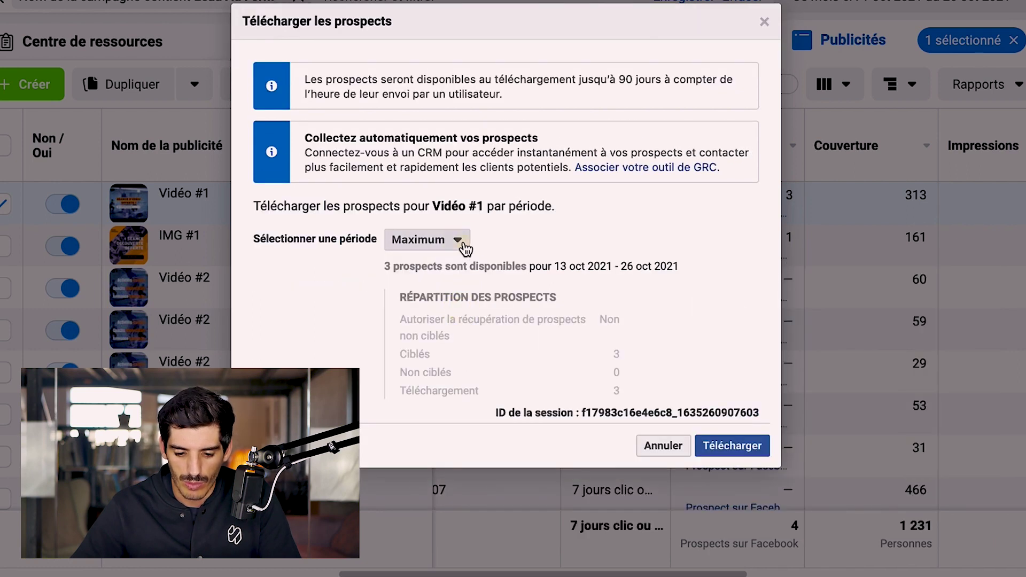
- Try the 7 derniers jours period for the lead download and restore Maximum
click(463, 242)
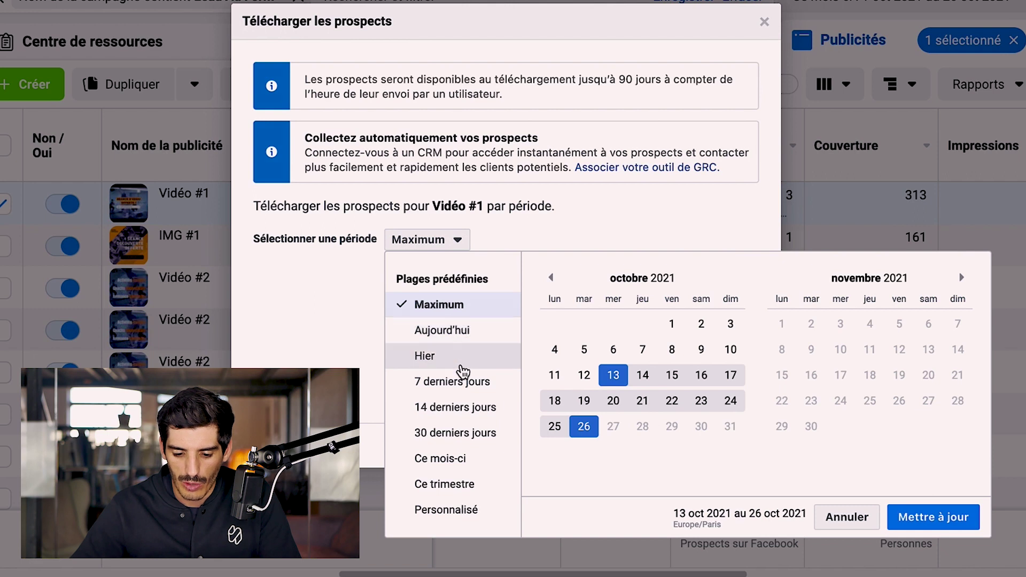
click(465, 382)
click(472, 237)
click(451, 302)
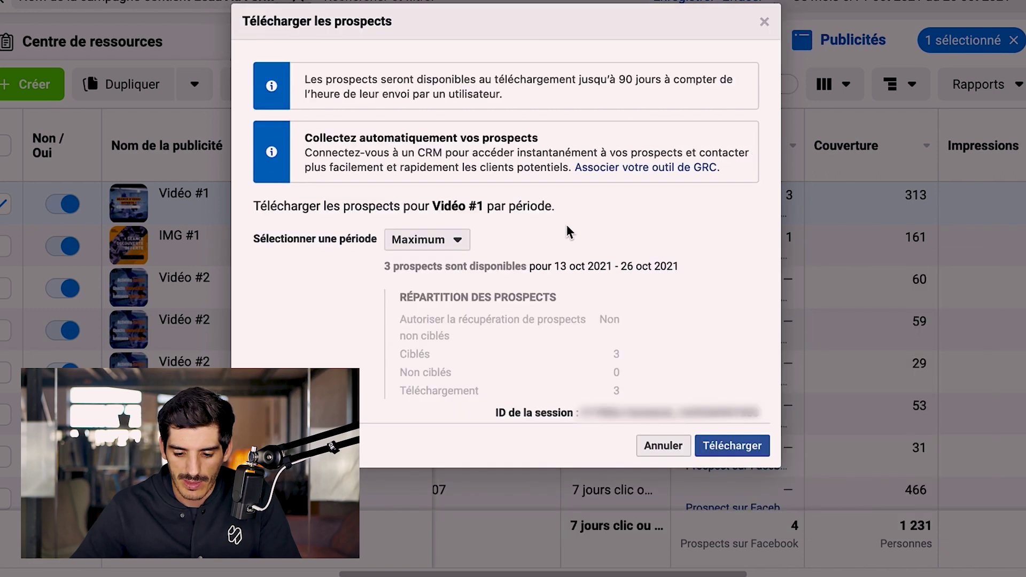
- Generate the lead file for Vidéo #1 and download it in CSV format
click(731, 444)
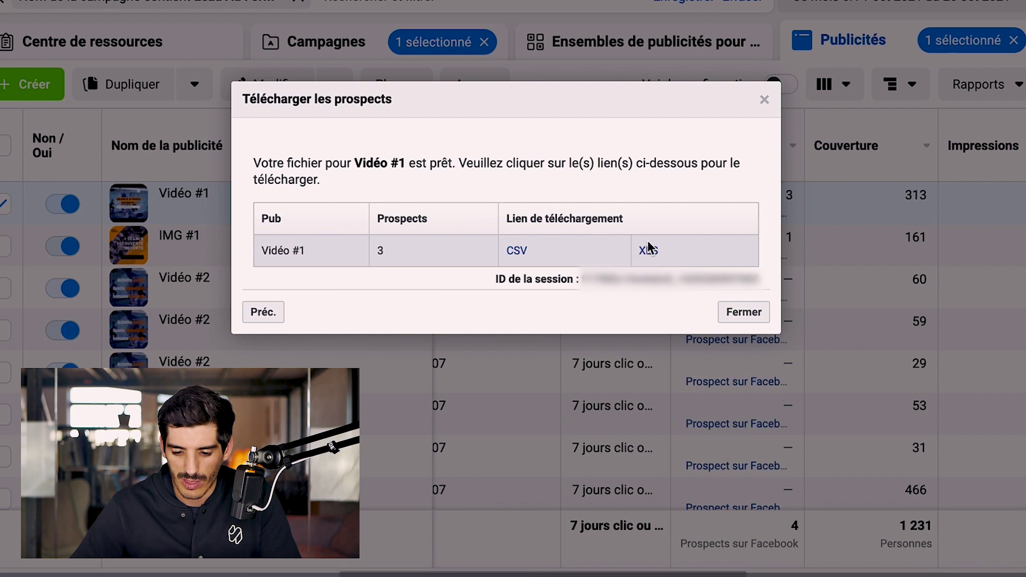
click(516, 251)
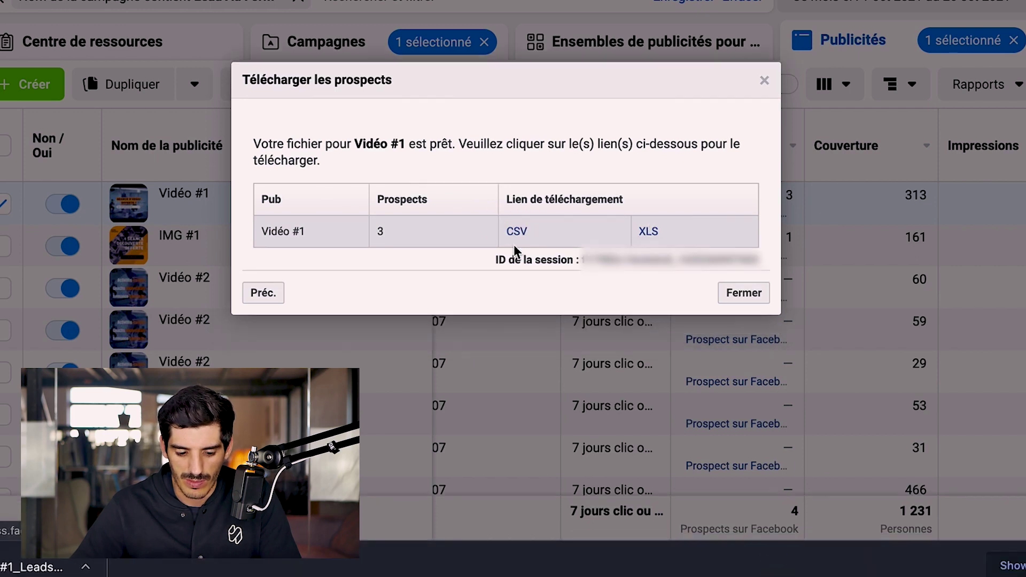